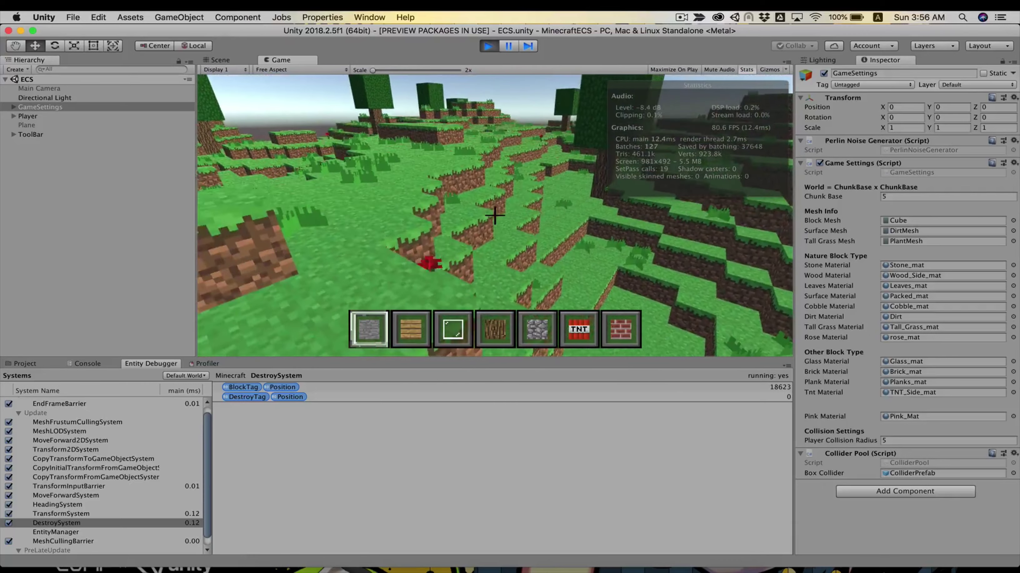
Walk to the corner of the raised dirt ledge in the running game and build with stone blocks there
key("w")
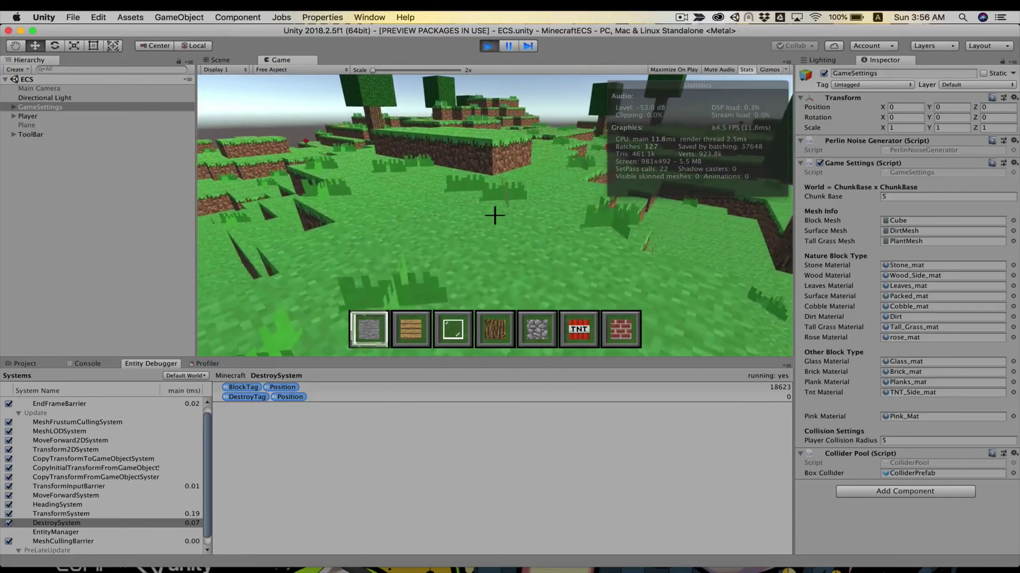
key("w")
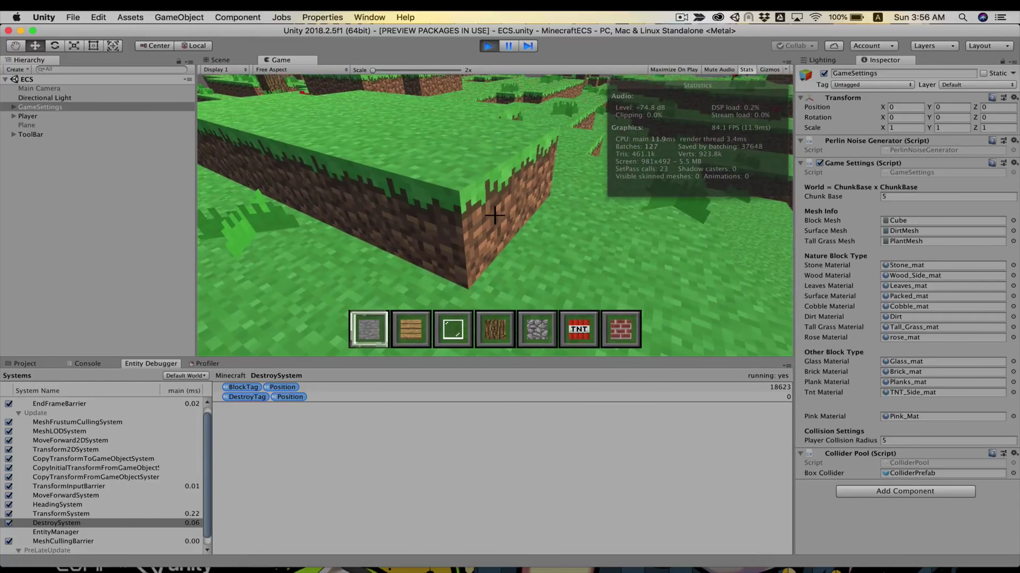
key("s")
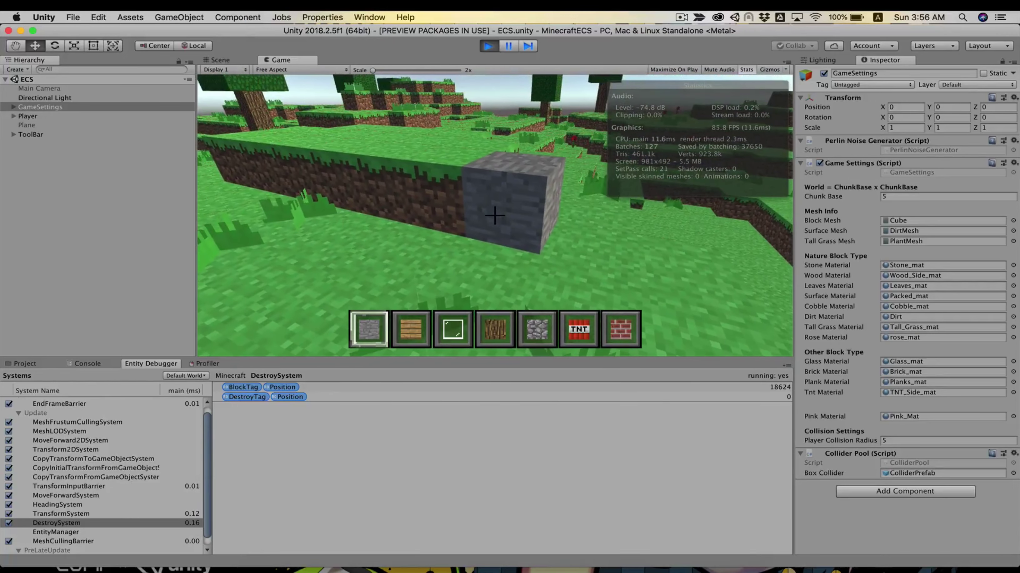
key("w")
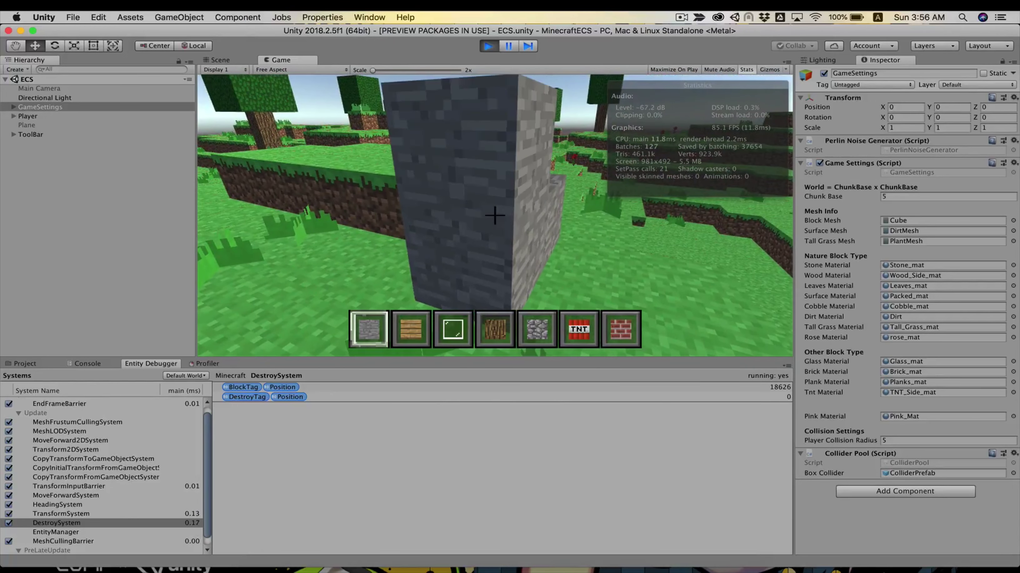
key("d")
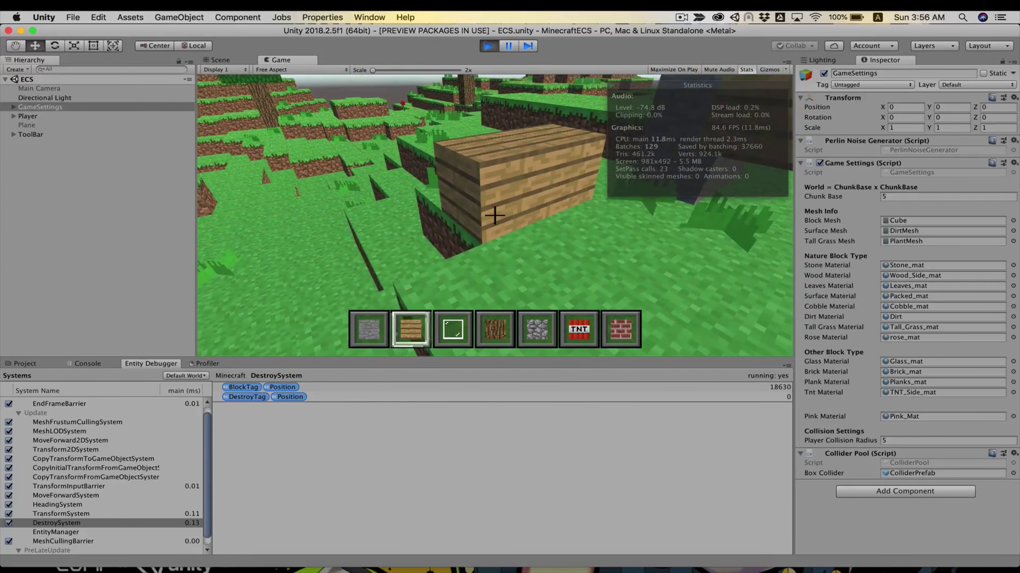
Place a glass block beside the wood planks in the running game and switch to the cobblestone block
key("3")
right_click(494, 216)
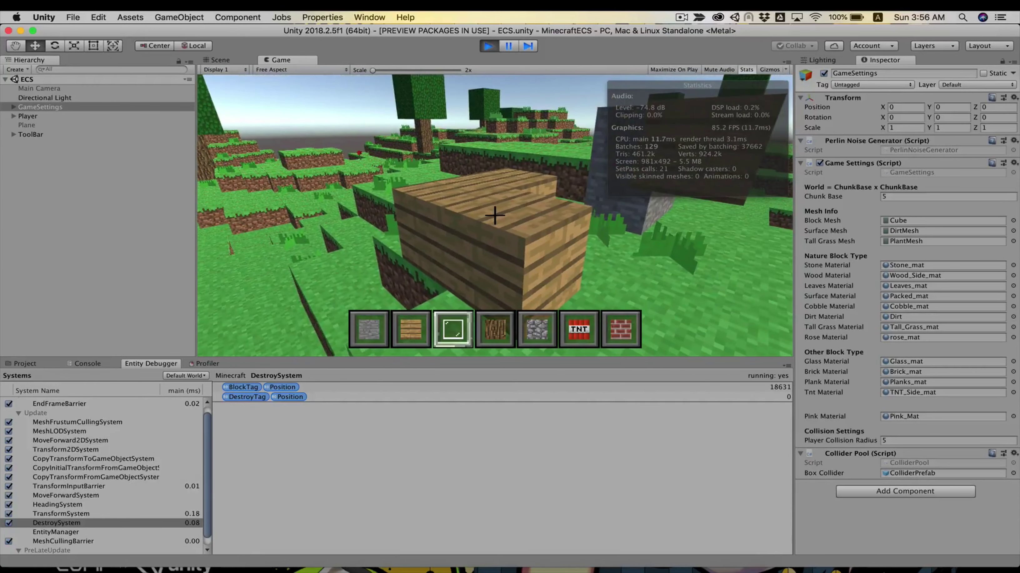
key("5")
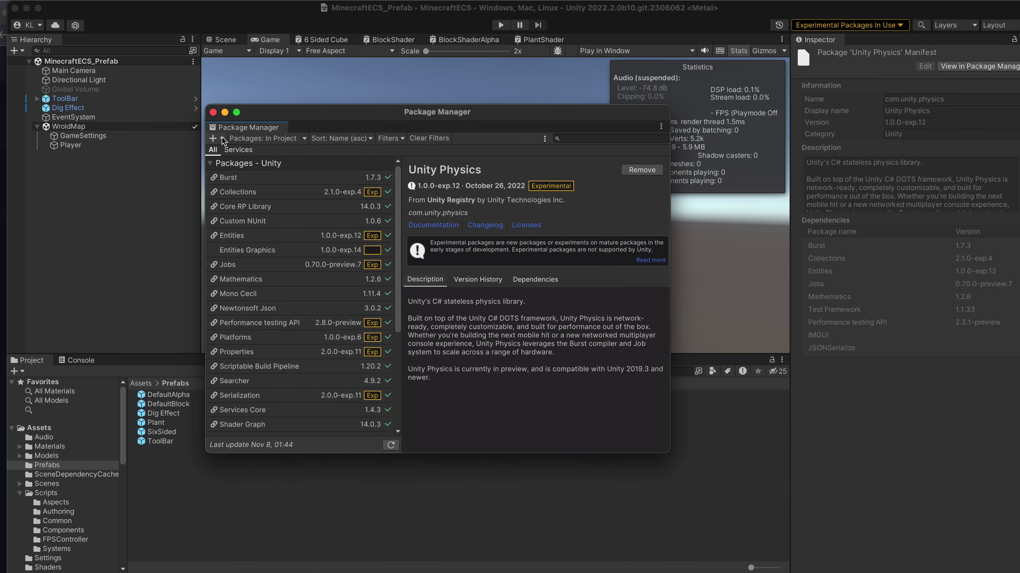
Add the package com.unity.physics to the project by name
left_click(222, 137)
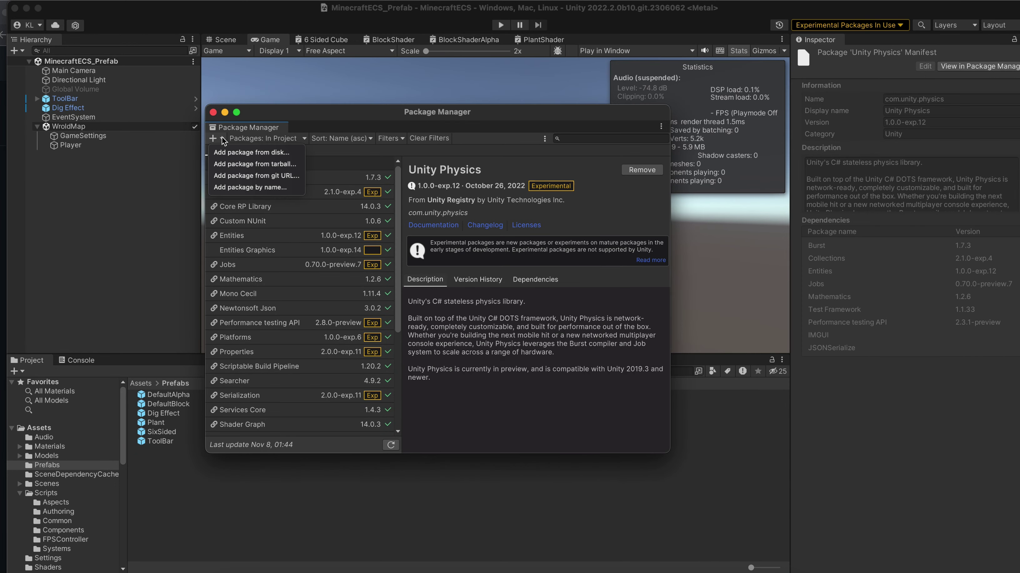
left_click(248, 188)
type("com.unity.physics")
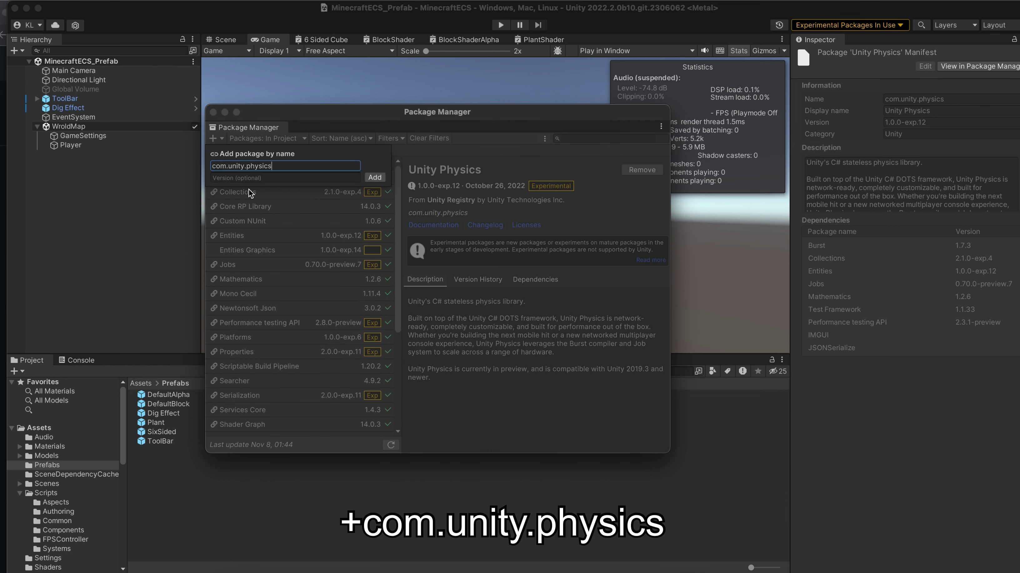
key("Return")
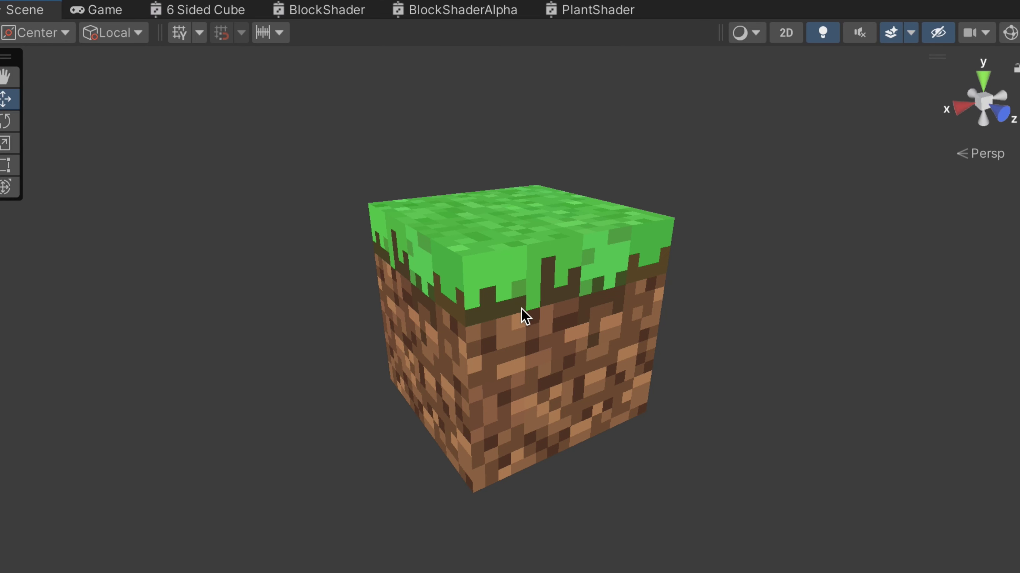
Examine the grass, TNT, log and plank blocks from different angles in the scene
left_click_drag(523, 315, 815, 314, "alt")
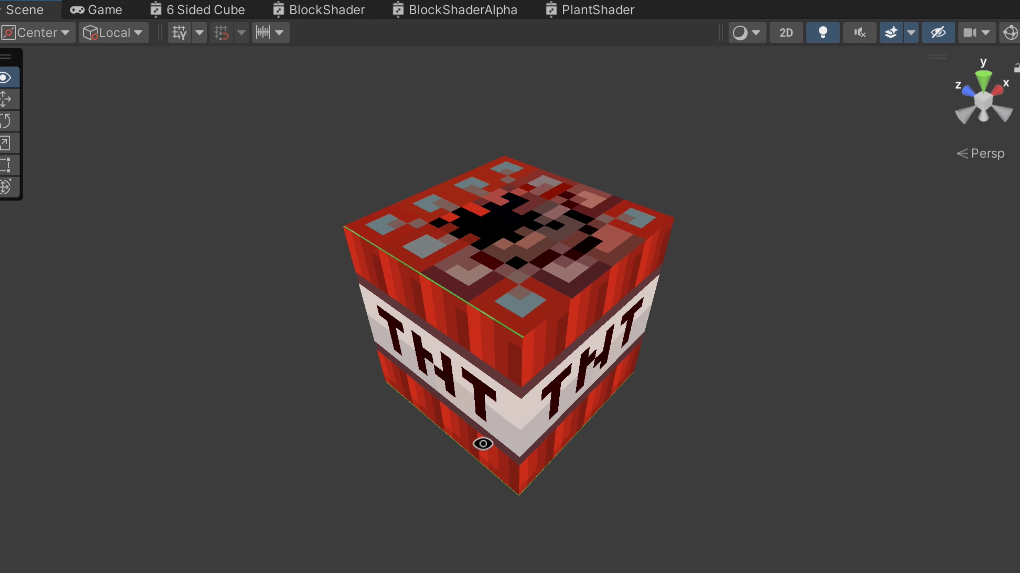
left_click_drag(483, 442, 512, 96, "alt")
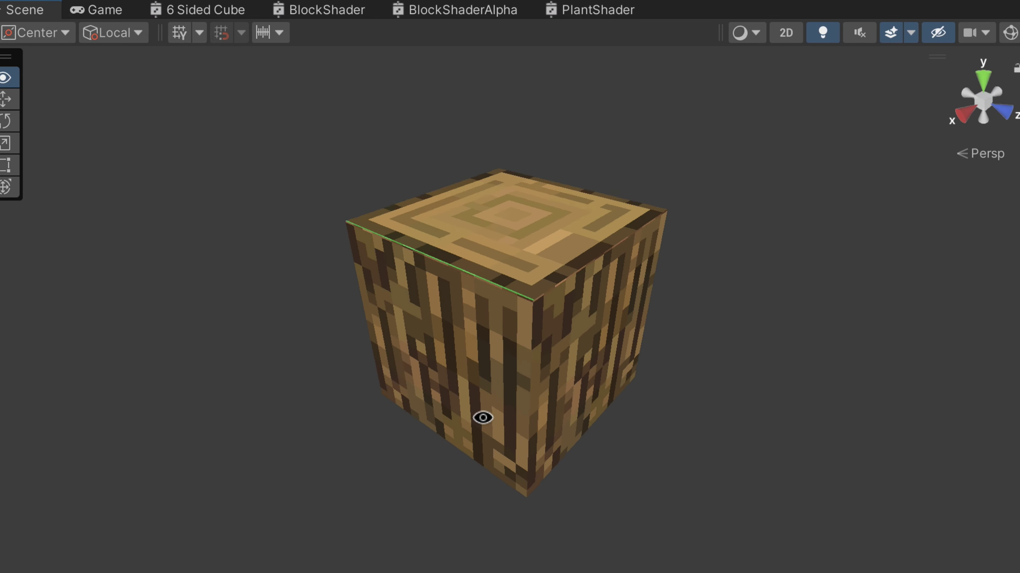
left_click_drag(483, 417, 526, 29, "alt")
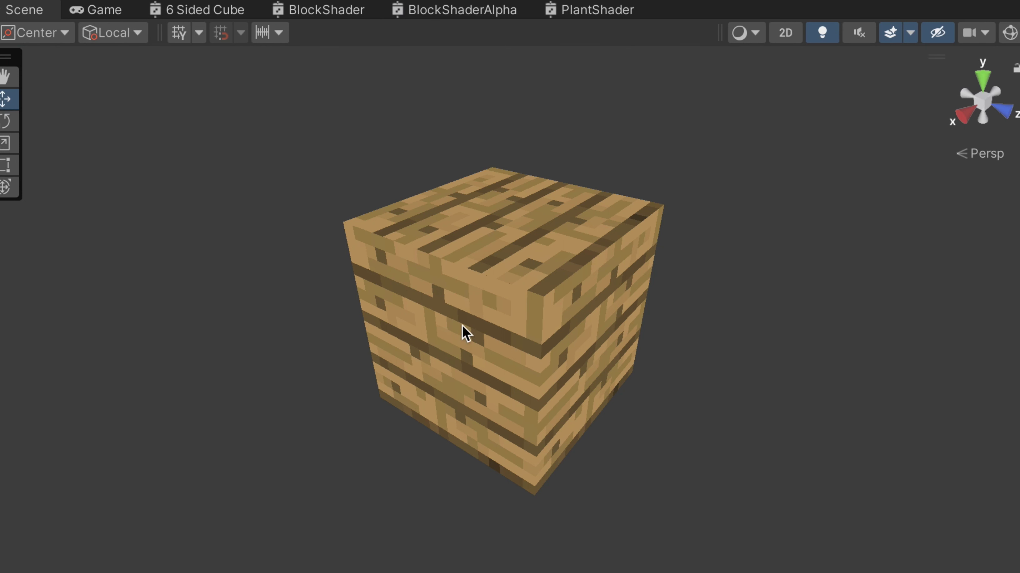
left_click_drag(472, 321, 599, 29, "alt")
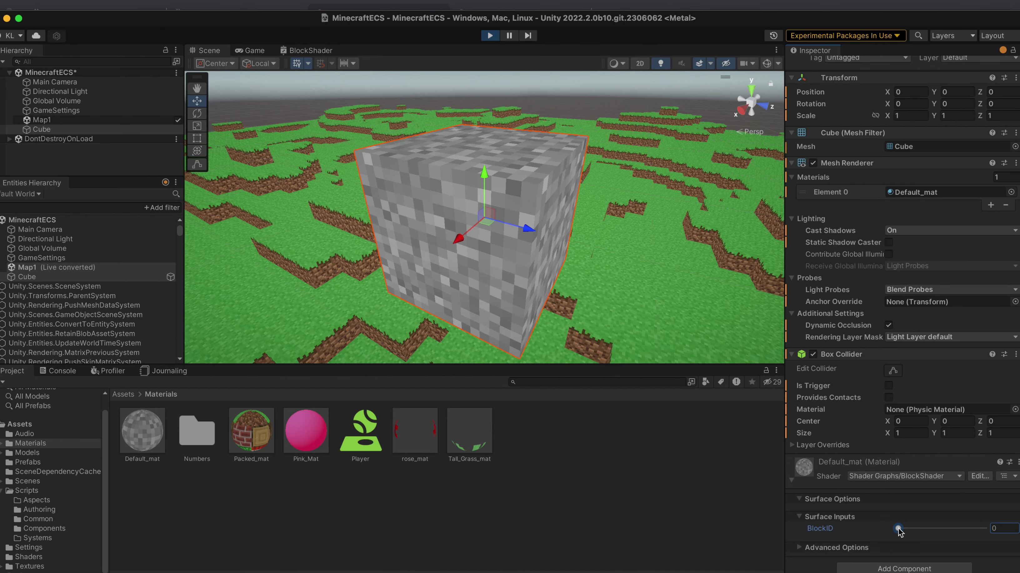
Raise the BlockID of the cube's Default_mat material above 0
left_click_drag(898, 528, 912, 530)
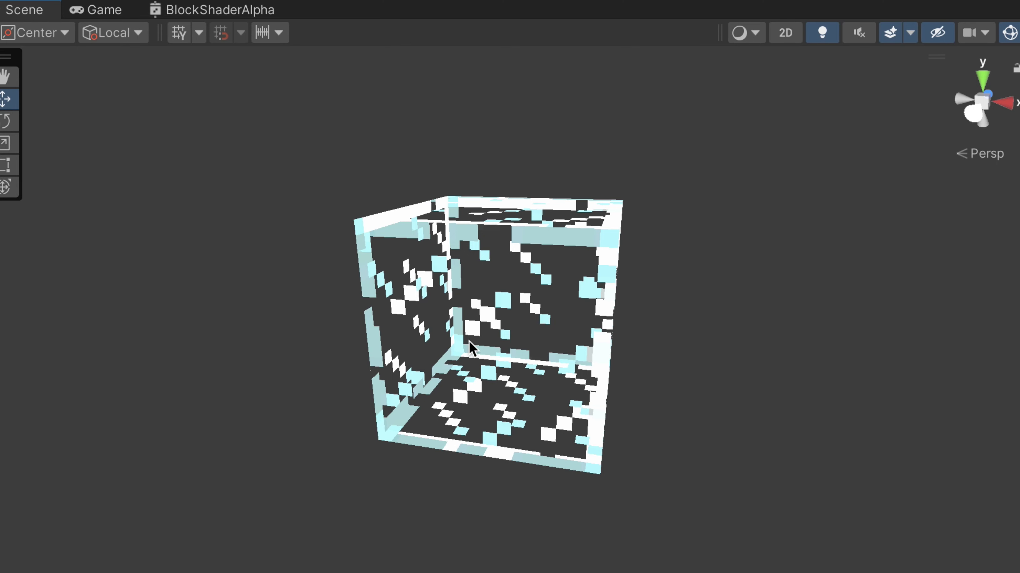
Examine the glass block and the blue and yellow flower models from different angles
left_click_drag(469, 346, 801, 455, "alt")
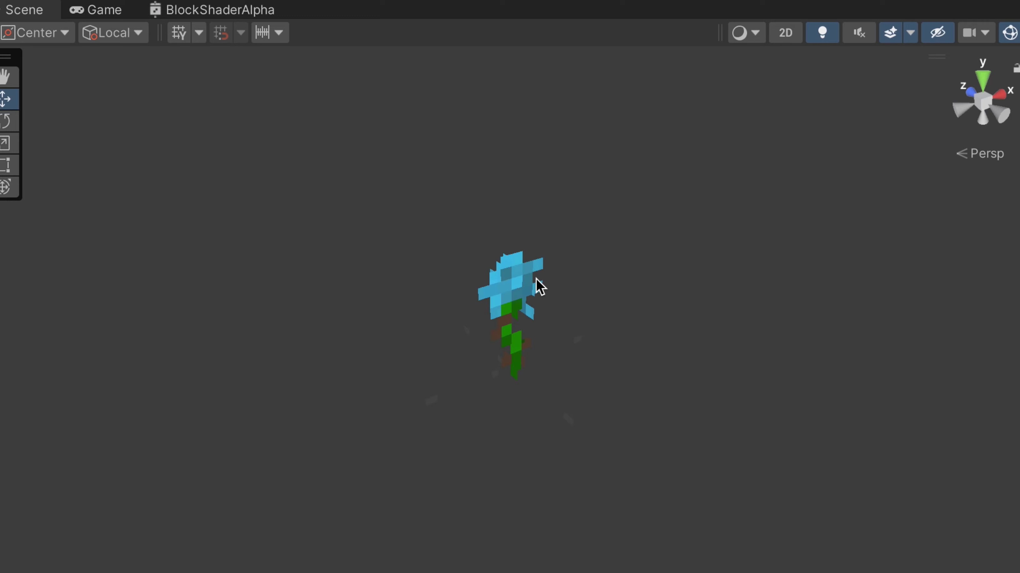
left_click_drag(537, 284, 748, 310, "alt")
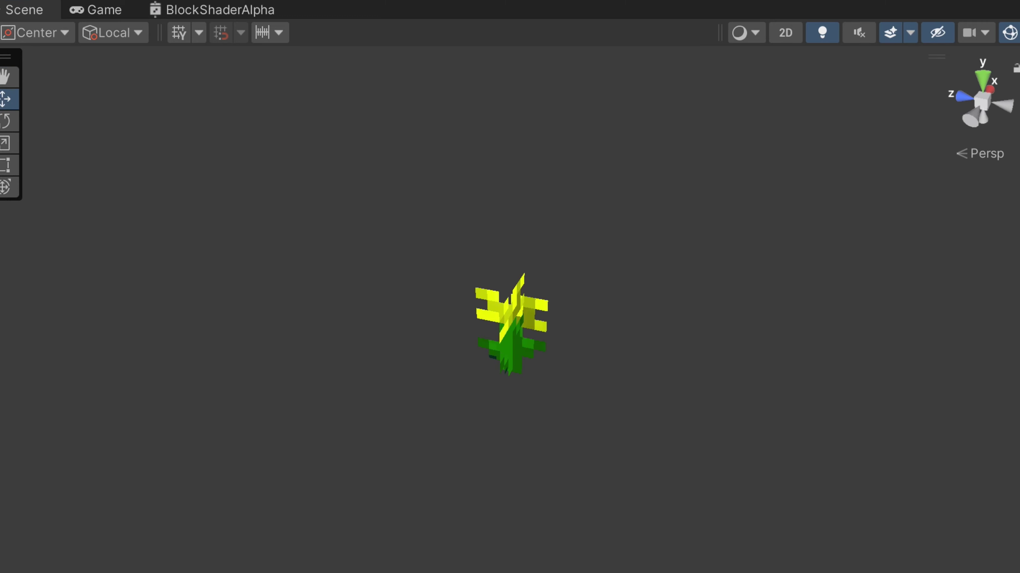
left_click_drag(576, 316, 4, 307, "alt")
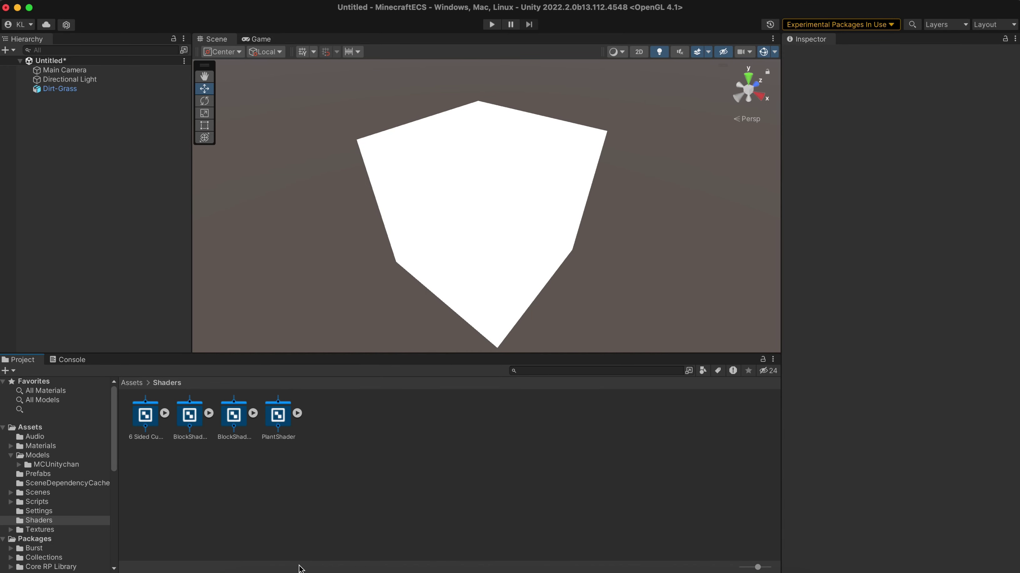
Create a URP Unlit Shader Graph named BlockShader 2 in the Shaders folder
right_click(352, 433)
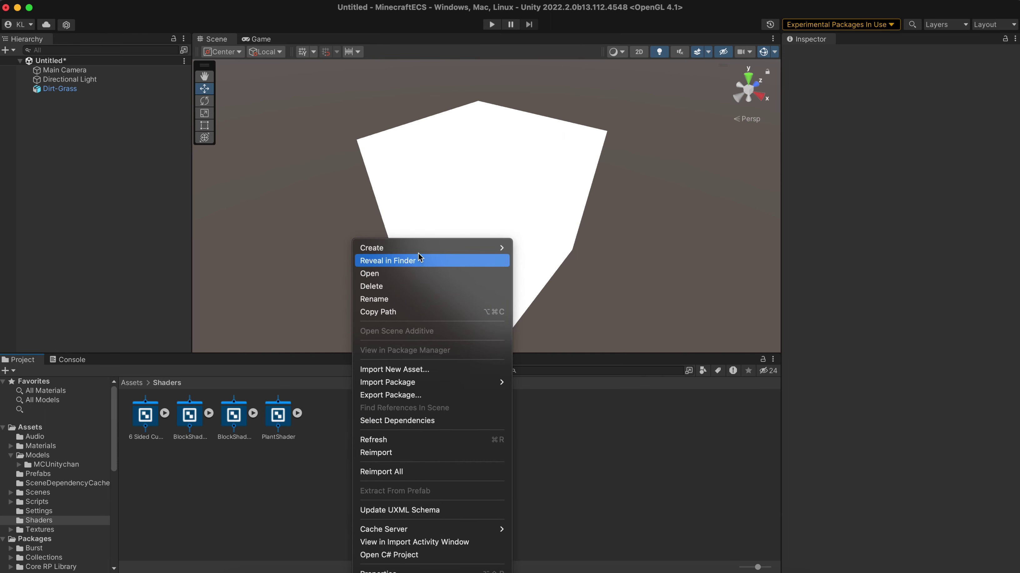
mouse_move(419, 253)
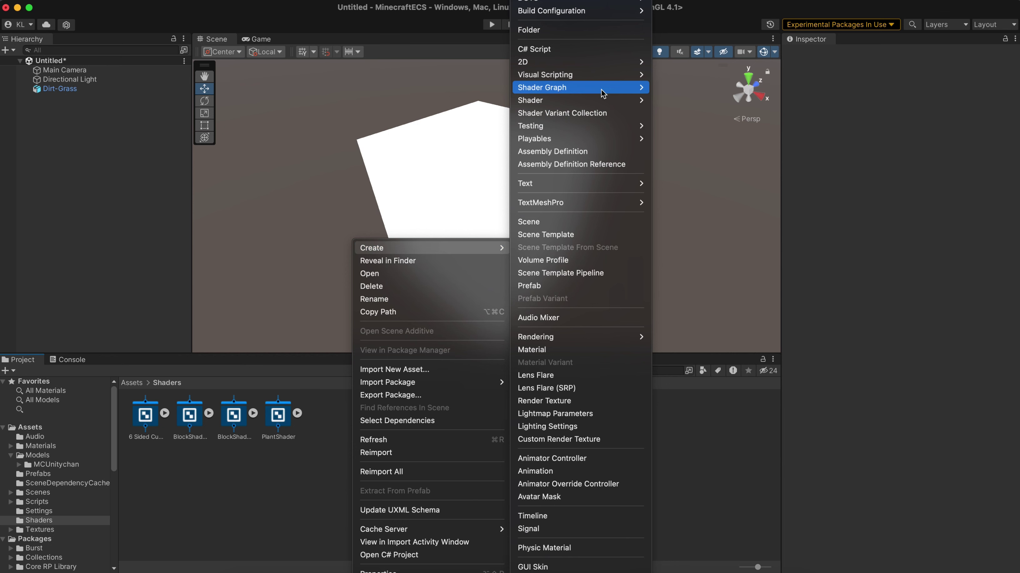
mouse_move(604, 91)
mouse_move(699, 153)
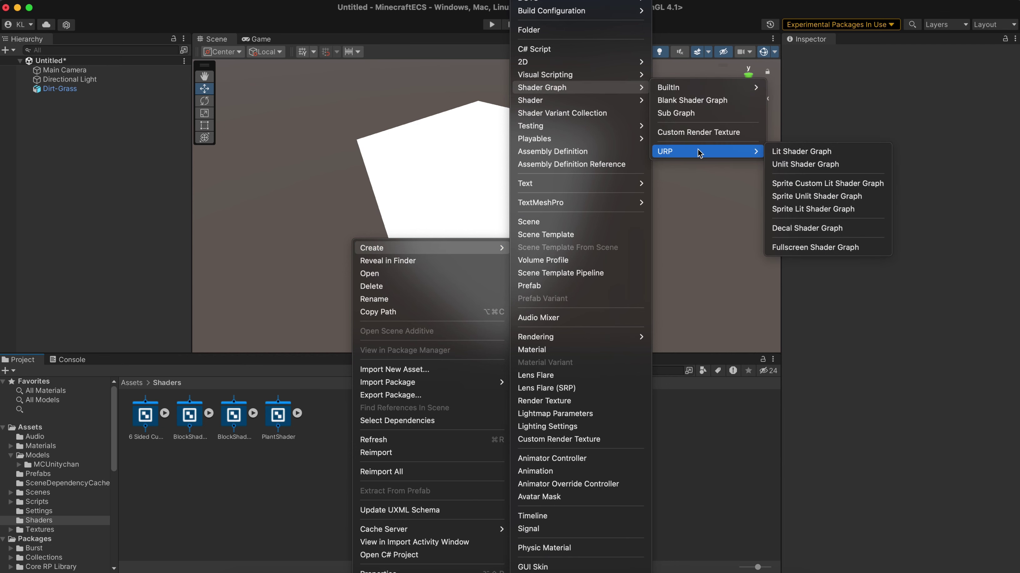
left_click(847, 165)
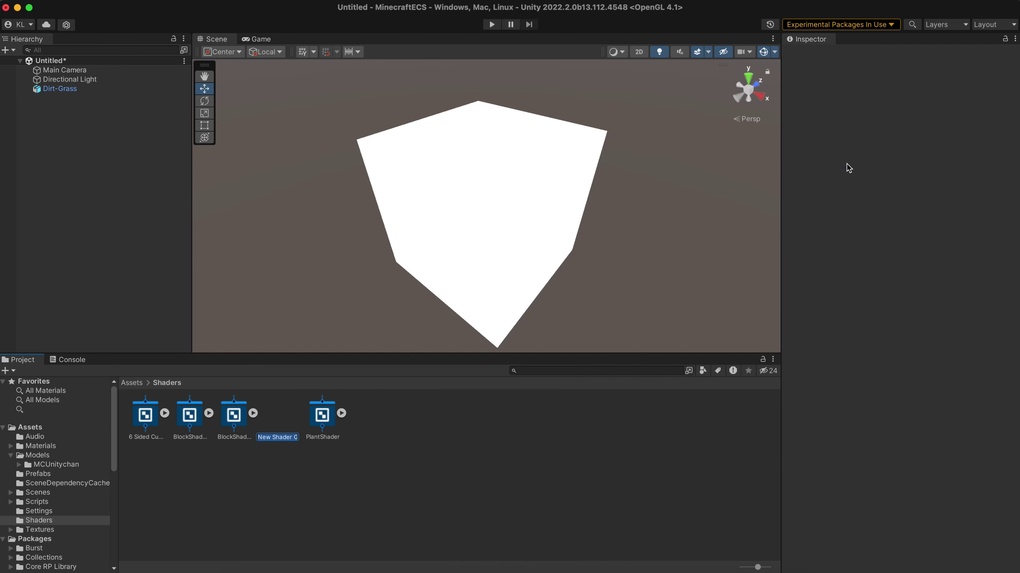
type("B")
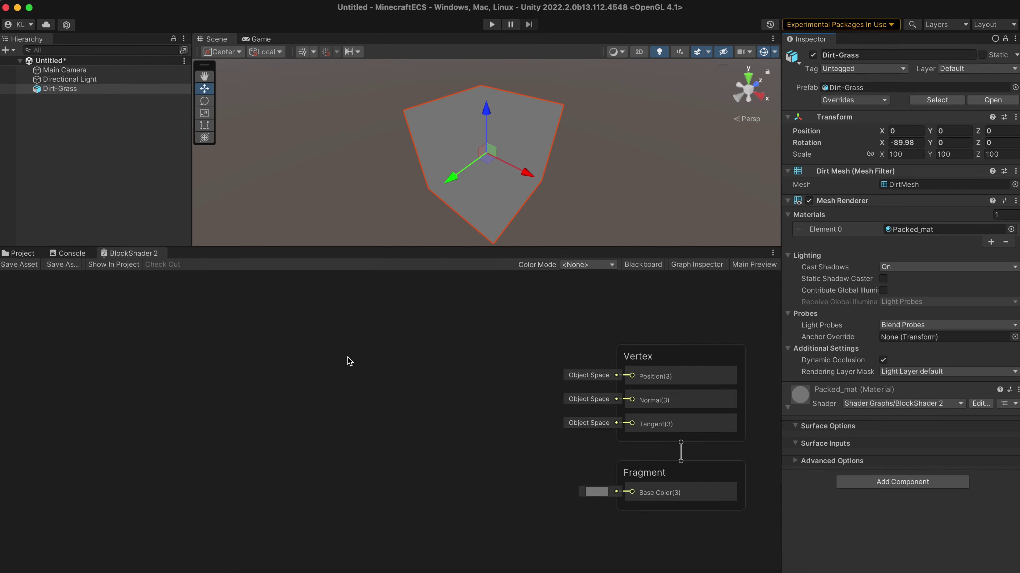
Add a Sample Texture 2D node to the BlockShader 2 graph
right_click(349, 360)
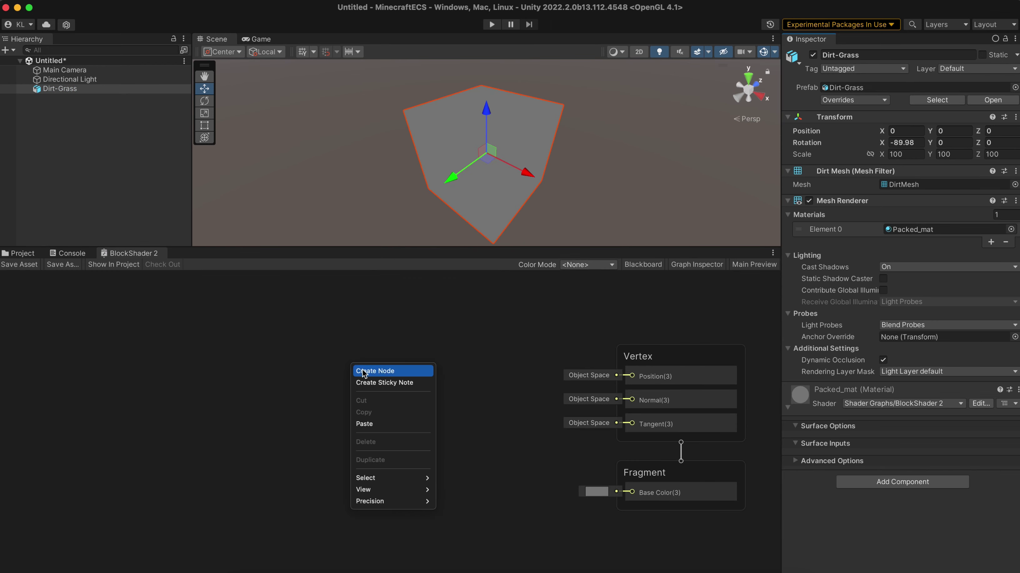
left_click(363, 373)
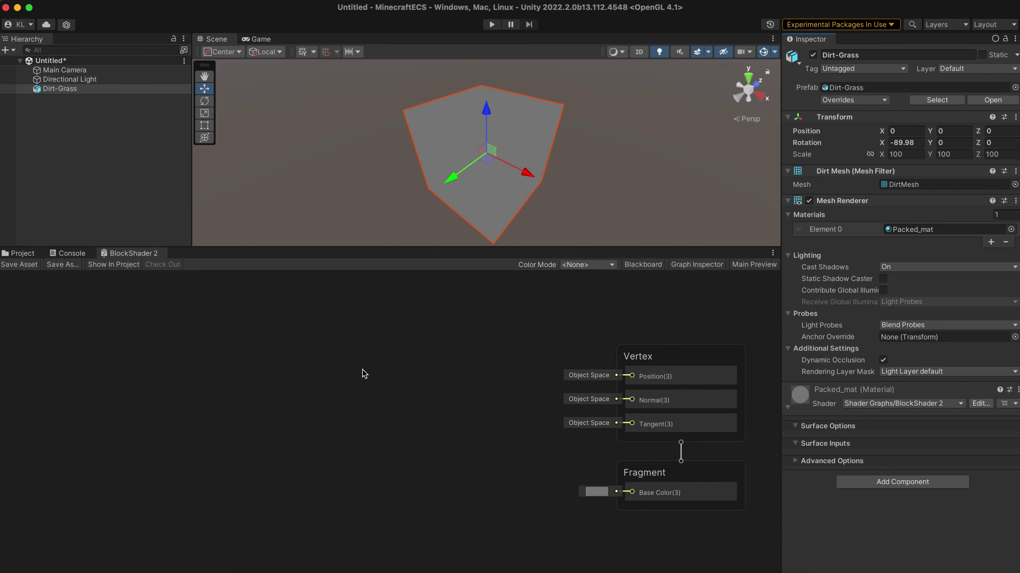
right_click(380, 361)
left_click(391, 370)
type("sa")
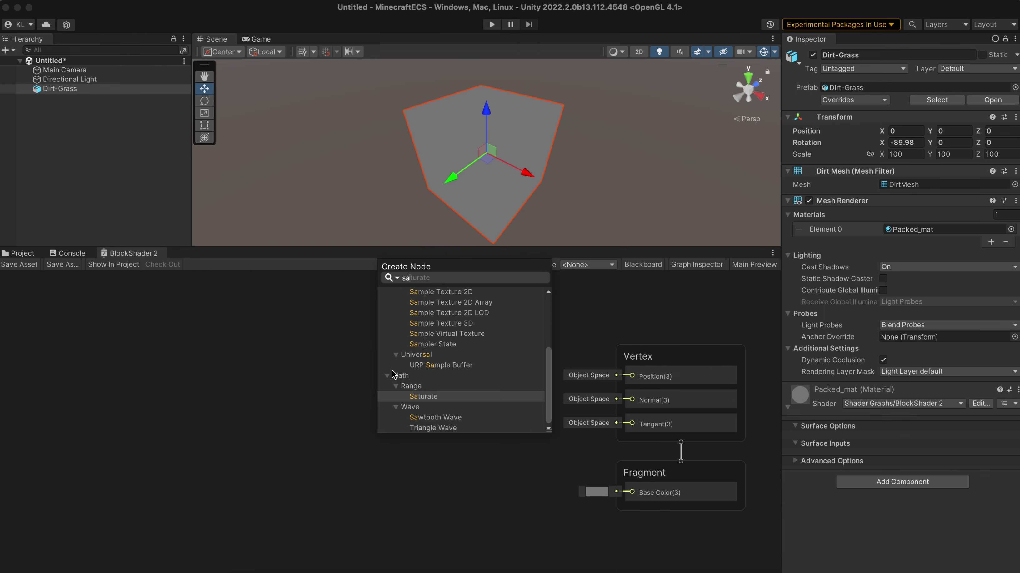
left_click(454, 296)
Assign the baseblocks texture to the Sample Texture 2D node and connect its RGBA output to the fragment Base Color, saving the graph
left_click(332, 331)
type("base")
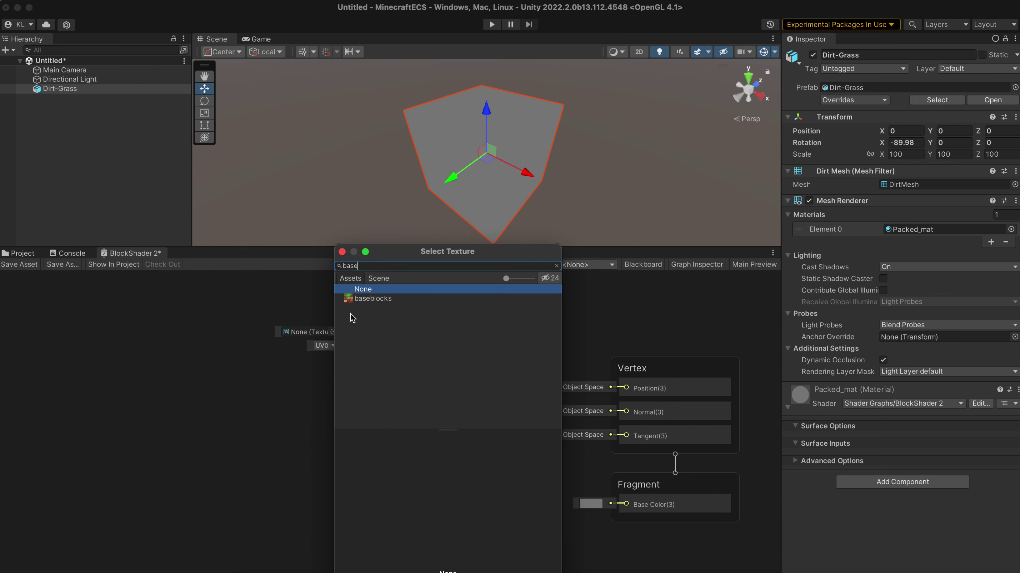
double_click(365, 299)
left_click_drag(466, 333, 626, 505)
left_click(19, 264)
Set the Dirt-Grass object's X rotation to 0
left_click(903, 142)
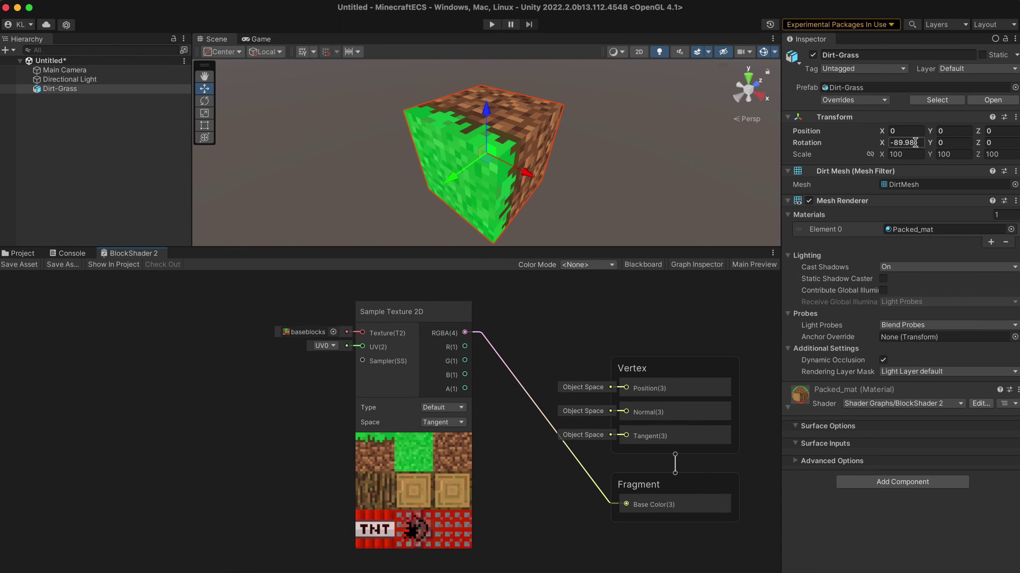
type("0")
key("Return")
Add a Tiling And Offset node and connect its output to the UV input of the Sample Texture 2D node
right_click(217, 381)
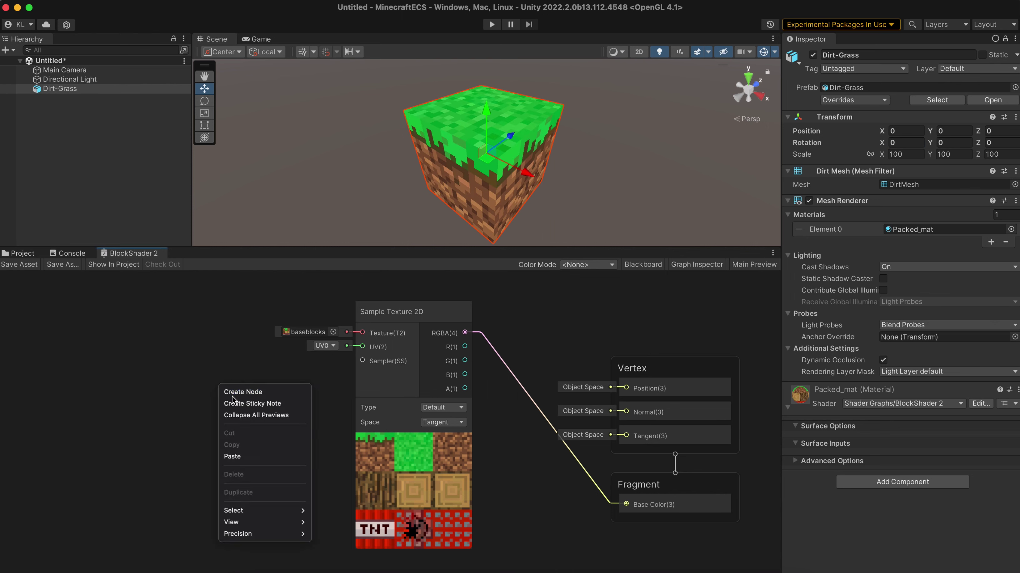
left_click(233, 398)
type("off")
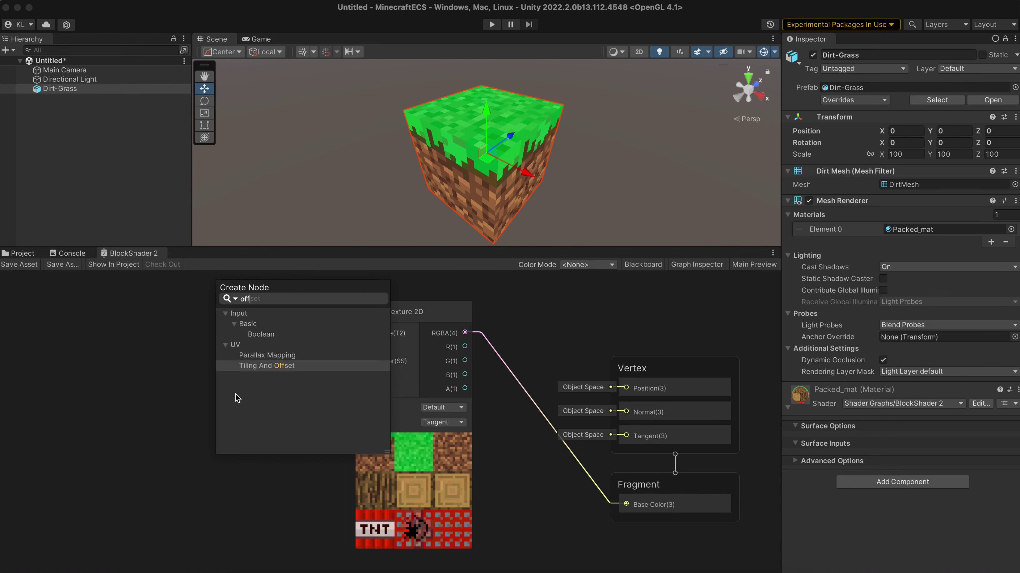
left_click(266, 366)
left_click_drag(284, 400, 362, 347)
Add a Vector 2 node beside the Tiling And Offset node and connect its output to the Offset input
right_click(86, 415)
left_click(110, 427)
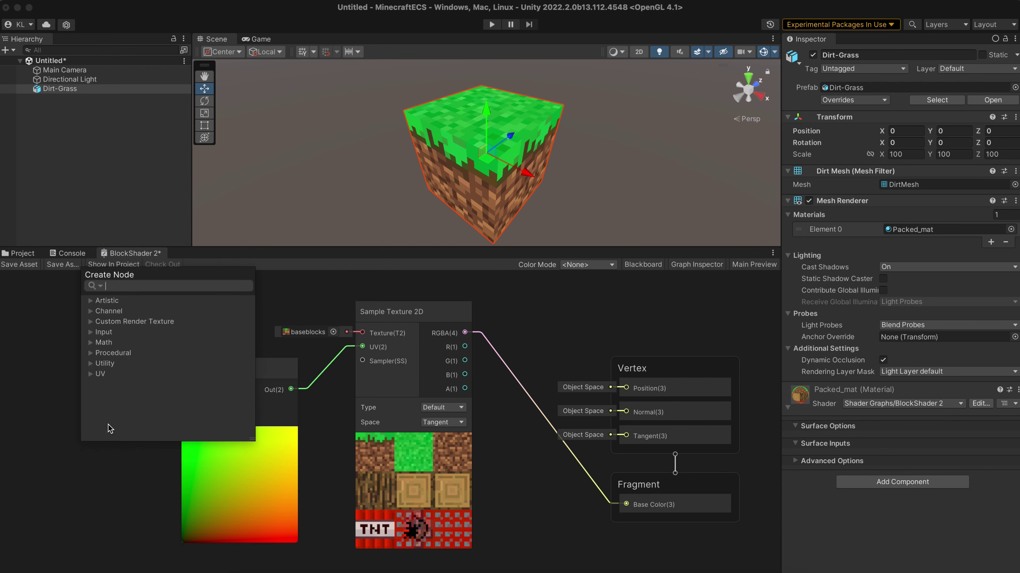
type("vector")
left_click(142, 337)
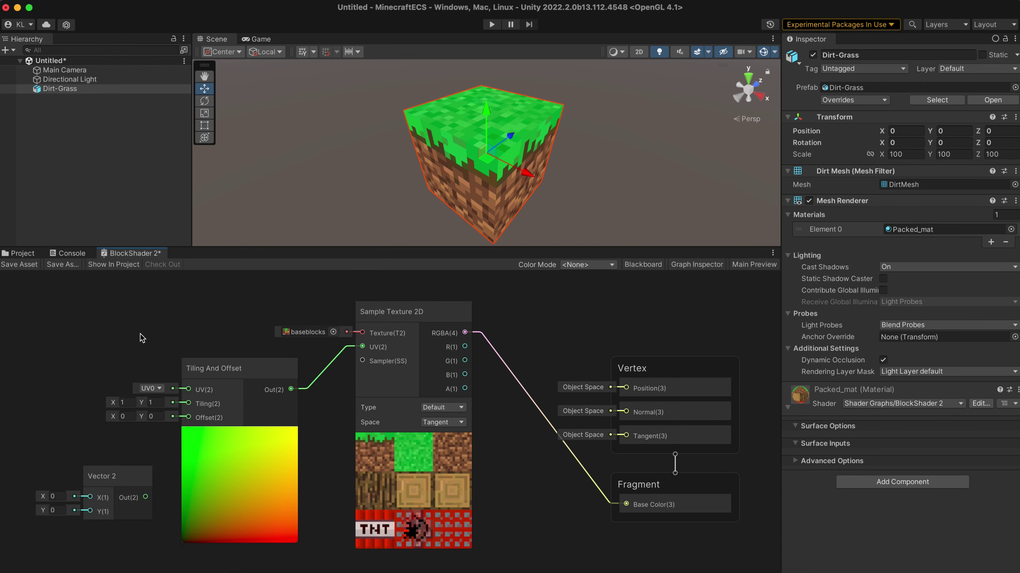
left_click_drag(131, 476, 185, 420)
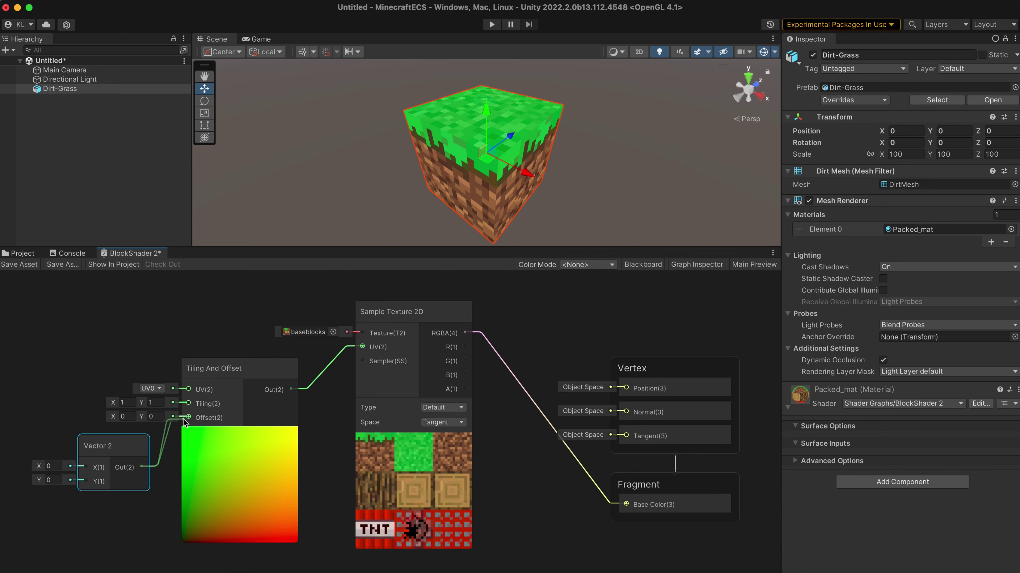
left_click_drag(128, 446, 136, 432)
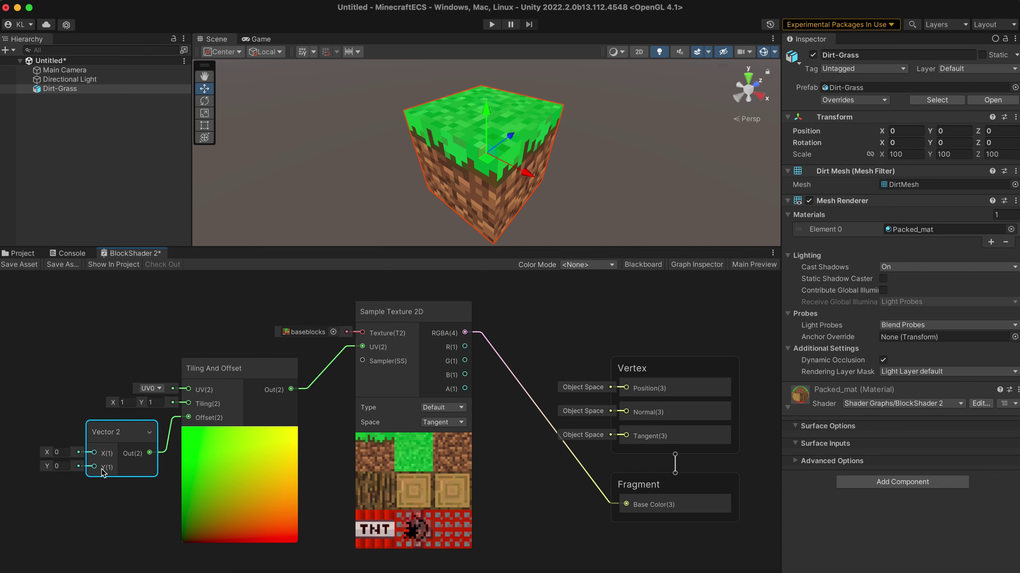
Set the Vector 2 node's Y value to 0.33
left_click(64, 467)
type("0.33")
key("Return")
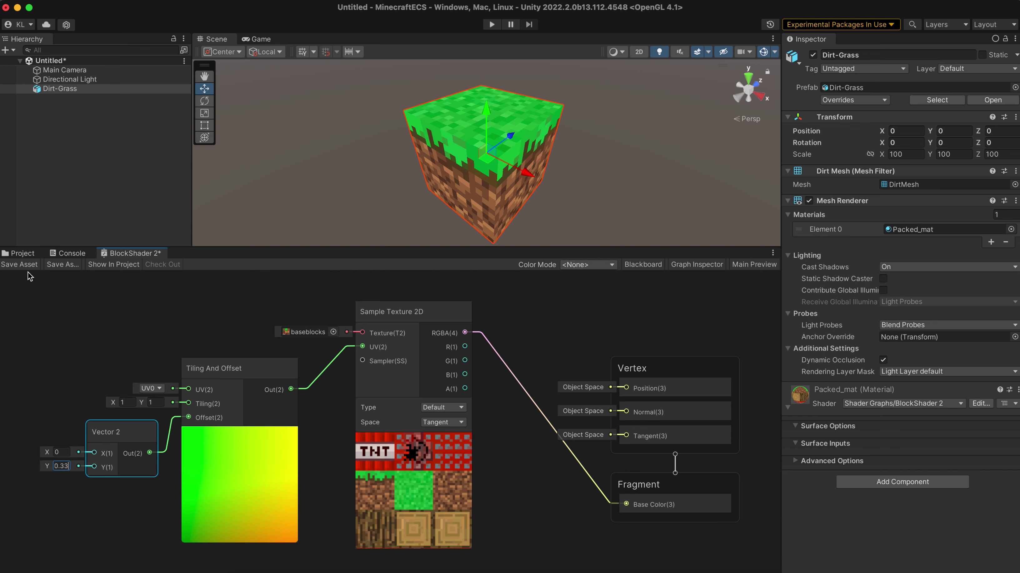
Save the BlockShader 2 graph, set the Vector 2 node's Y value to 0.67 and save the graph again
left_click(20, 264)
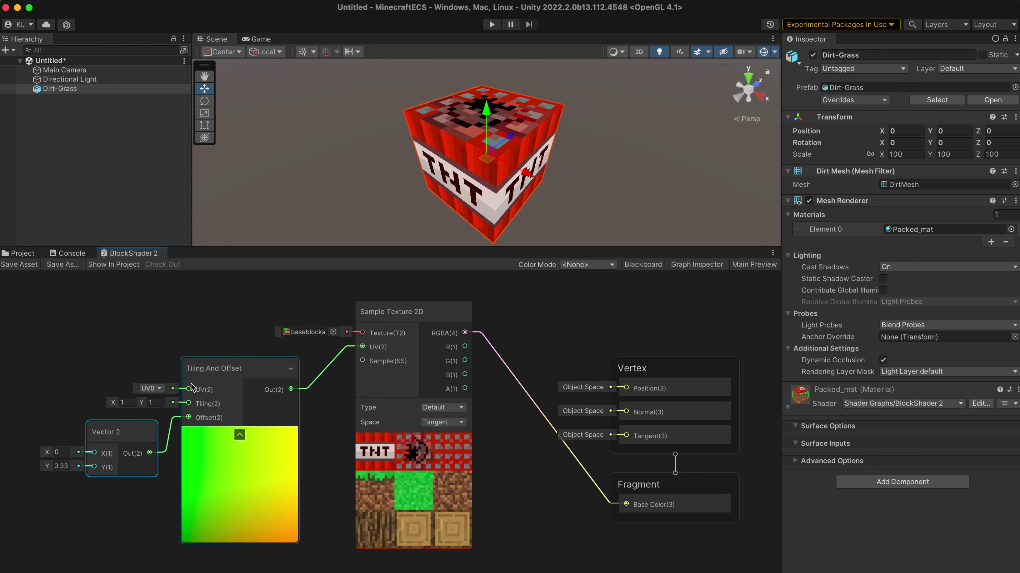
left_click(65, 467)
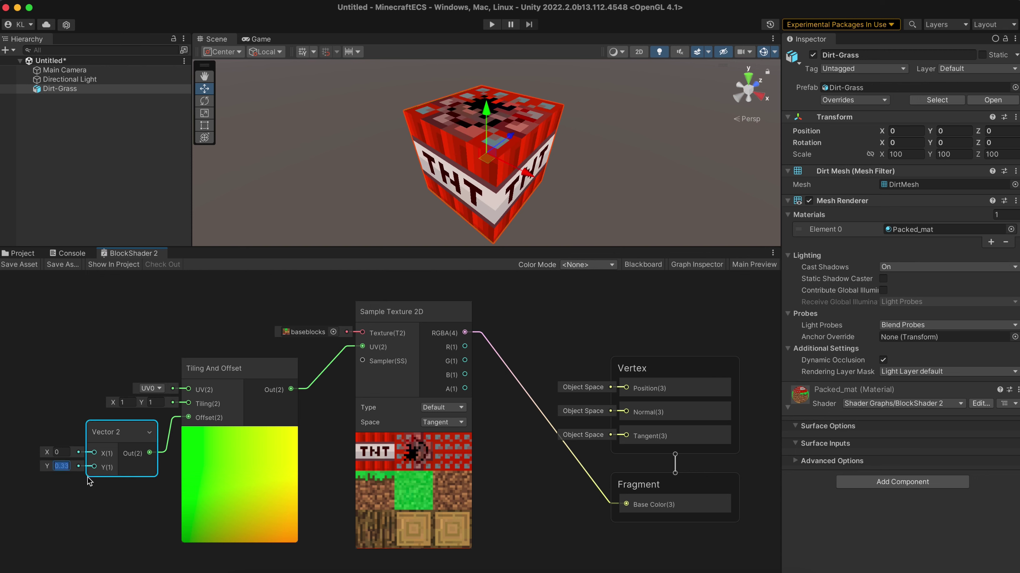
type("0.67")
left_click(19, 264)
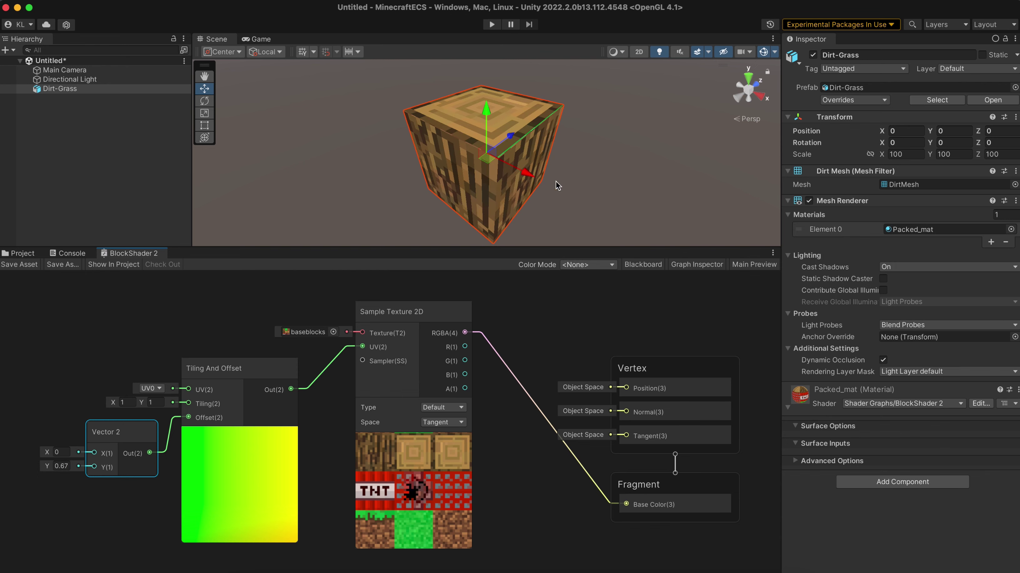
left_click_drag(556, 185, 540, 240, "alt")
Show the Blackboard and add a Float property named BlockID to the BlockShader 2 graph
left_click(644, 265)
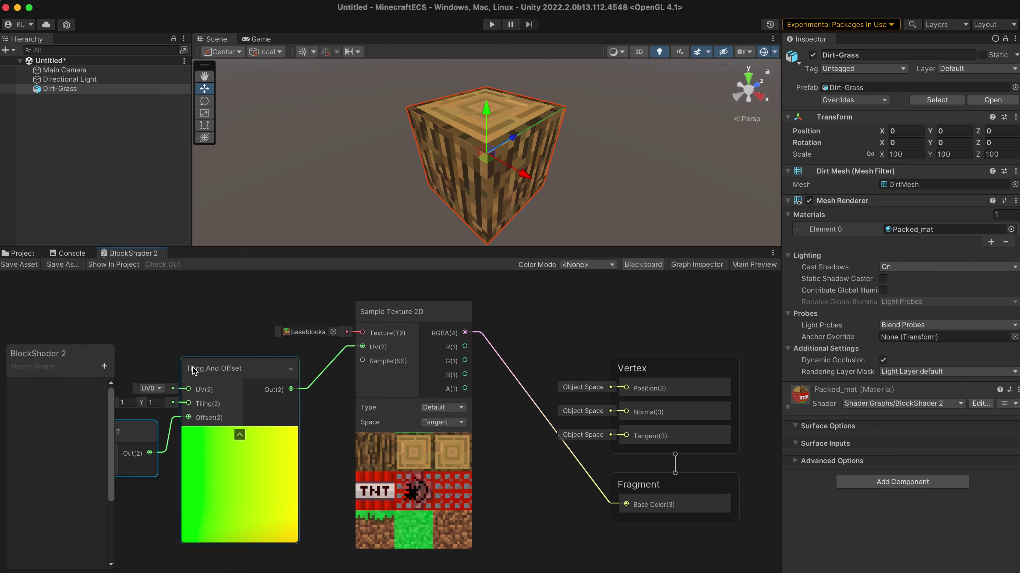
left_click_drag(64, 355, 60, 289)
middle_click_drag(160, 306, 271, 306)
left_click(101, 299)
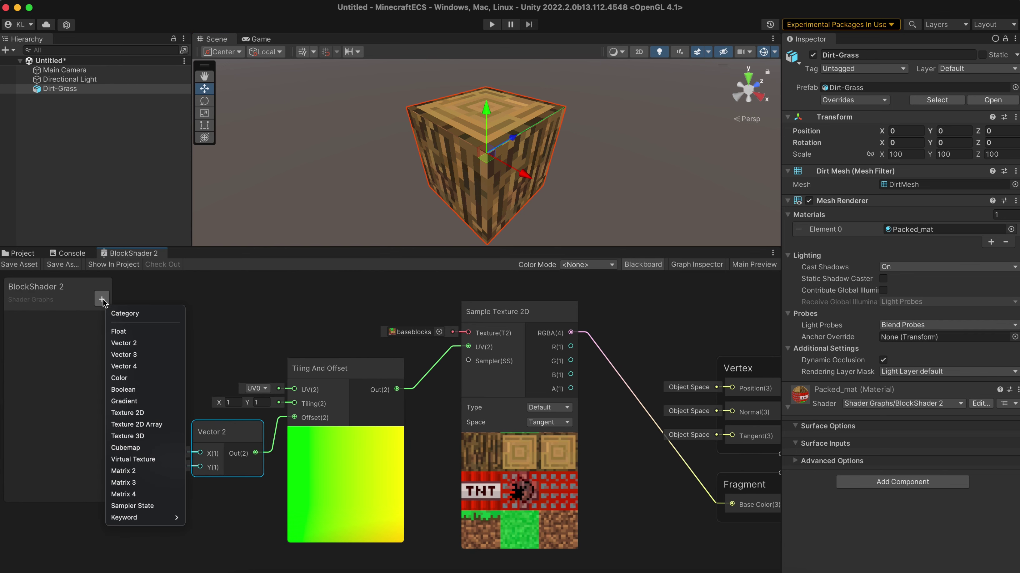
left_click(126, 344)
type("Block")
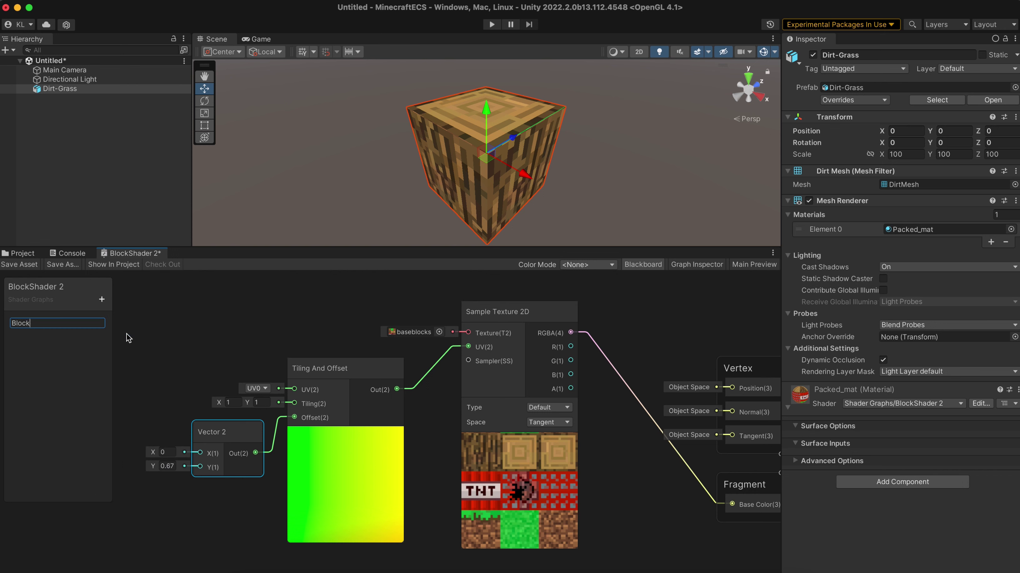
type("ID")
key("Return")
Connect the BlockID property to the Vector 2 node's Y input, save, and lower BlockID on the Packed_mat material
left_click_drag(38, 325, 200, 466)
left_click(545, 332)
key("super+s")
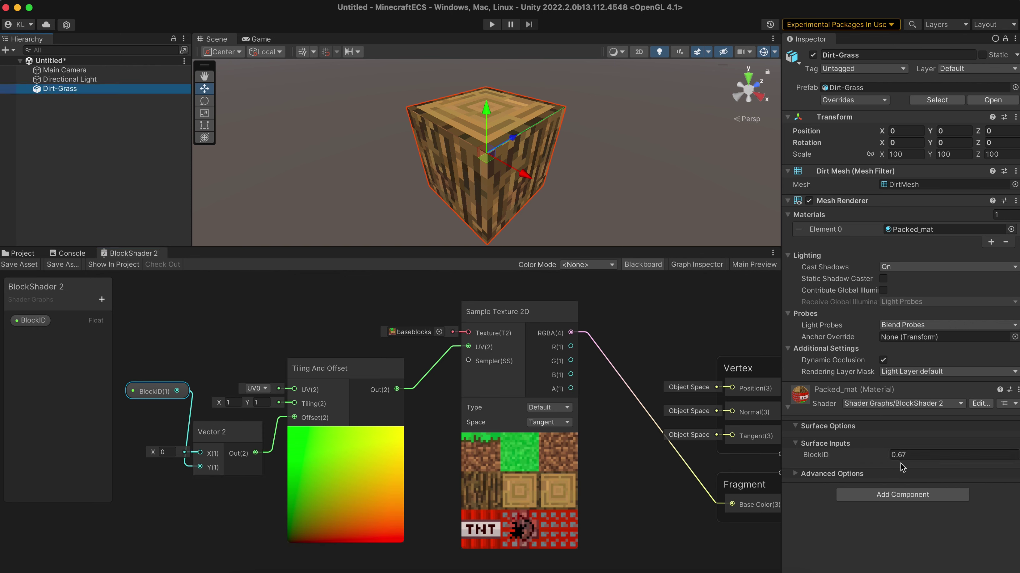
left_click_drag(880, 459, 867, 459)
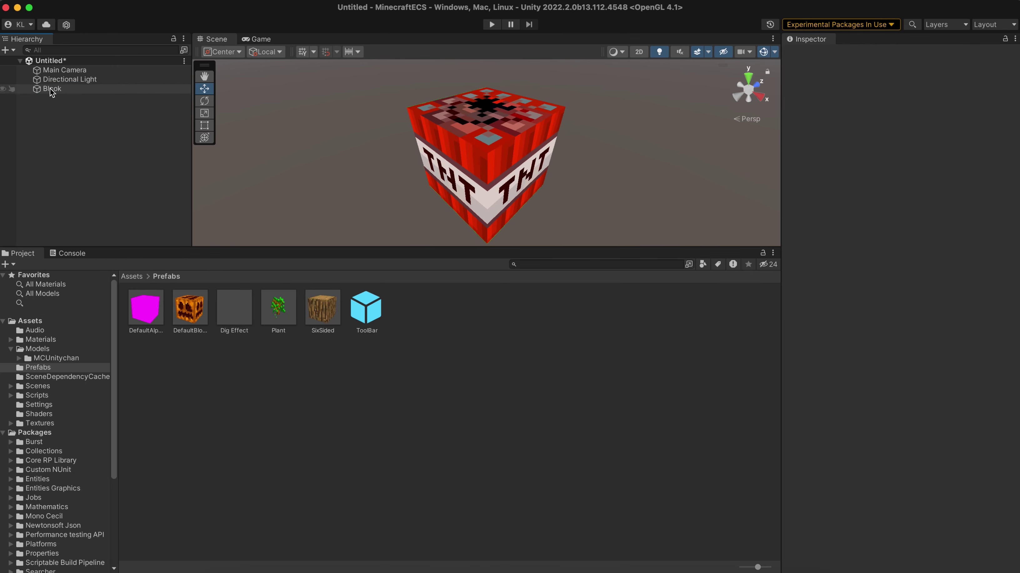
Create a prefab from the Blcok object in the Assets/Prefabs folder
left_click(57, 89)
left_click_drag(57, 90, 445, 343)
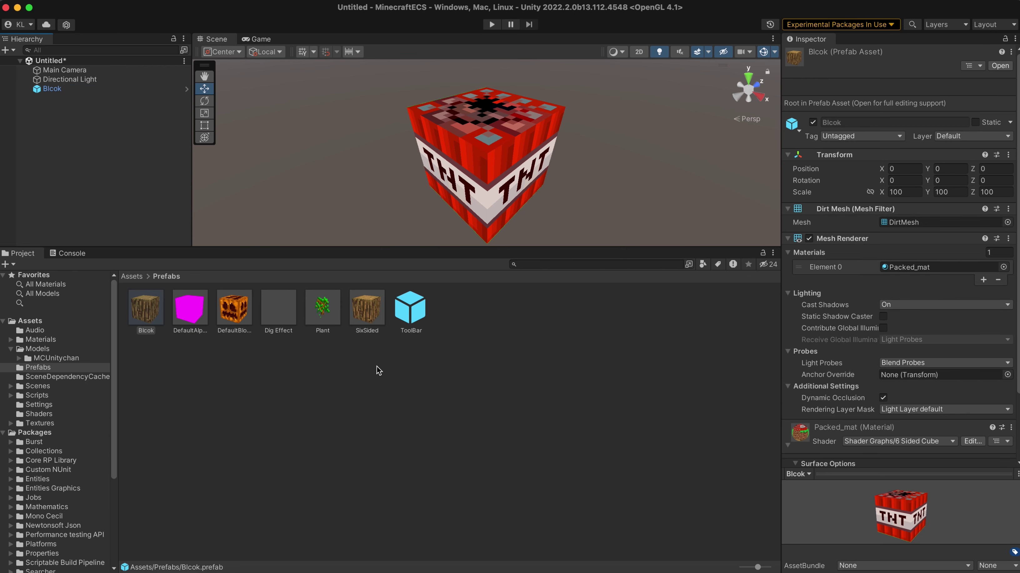
left_click(154, 316)
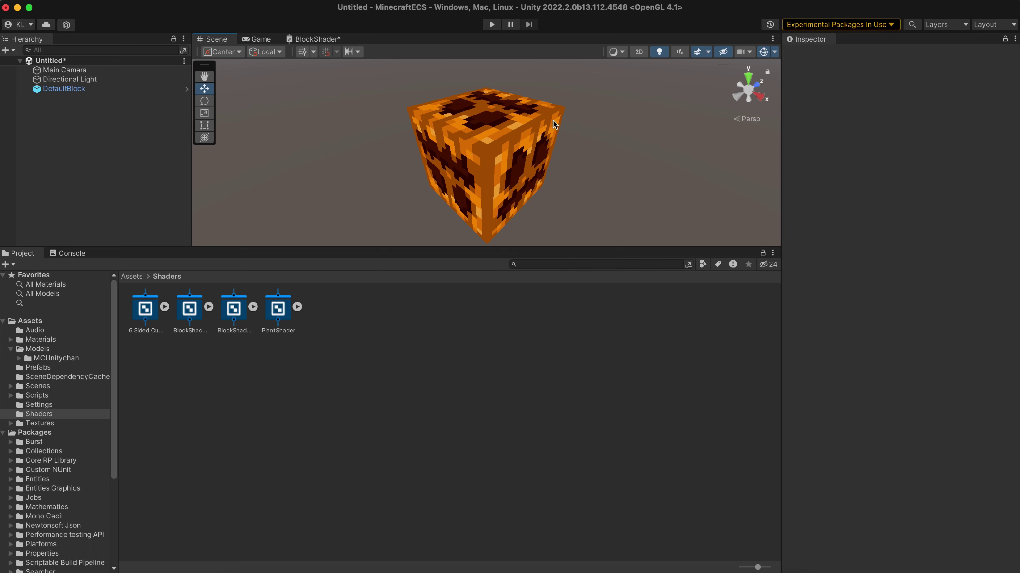
left_click_drag(529, 142, 482, 286, "alt")
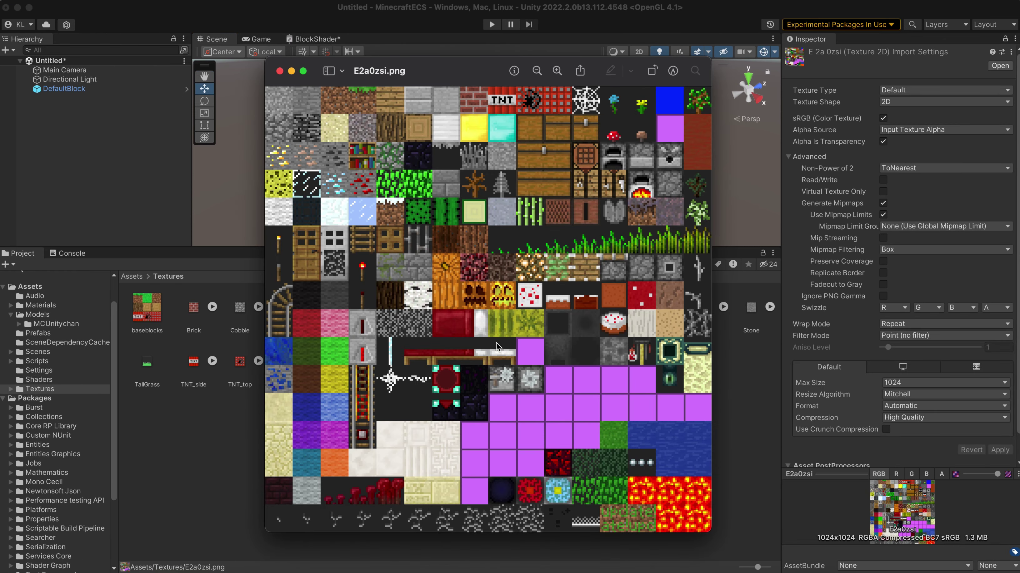
Return to Unity, import the E2a0zsi texture as a 2D Array with 16 columns and 16 rows, and preview its slices
key("super+Tab")
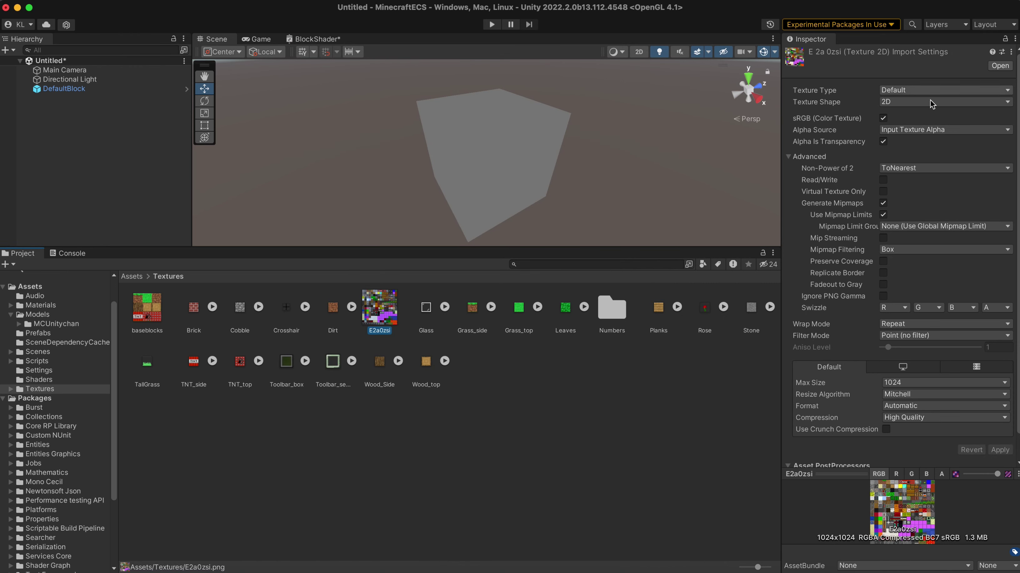
left_click(899, 105)
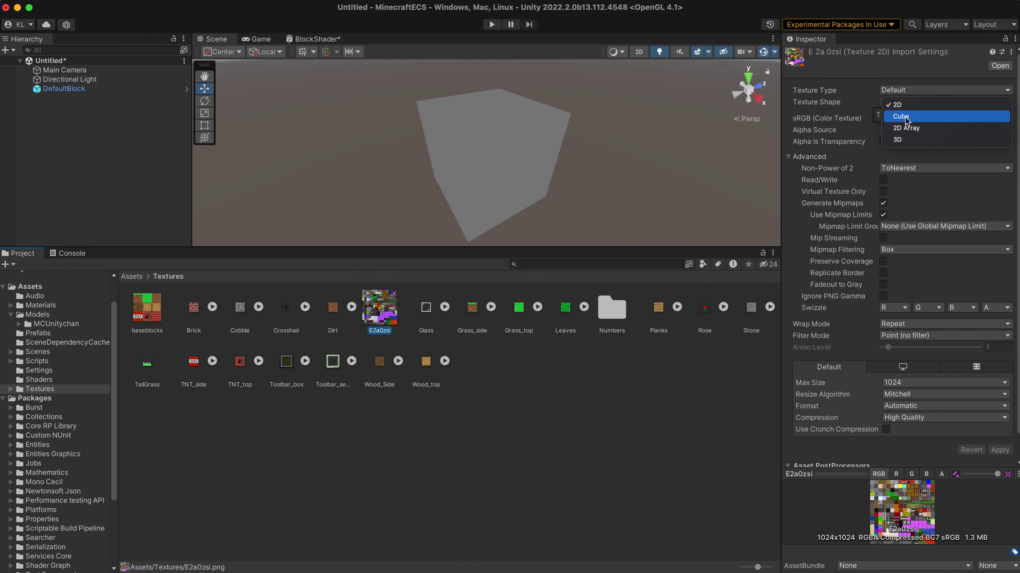
left_click(924, 131)
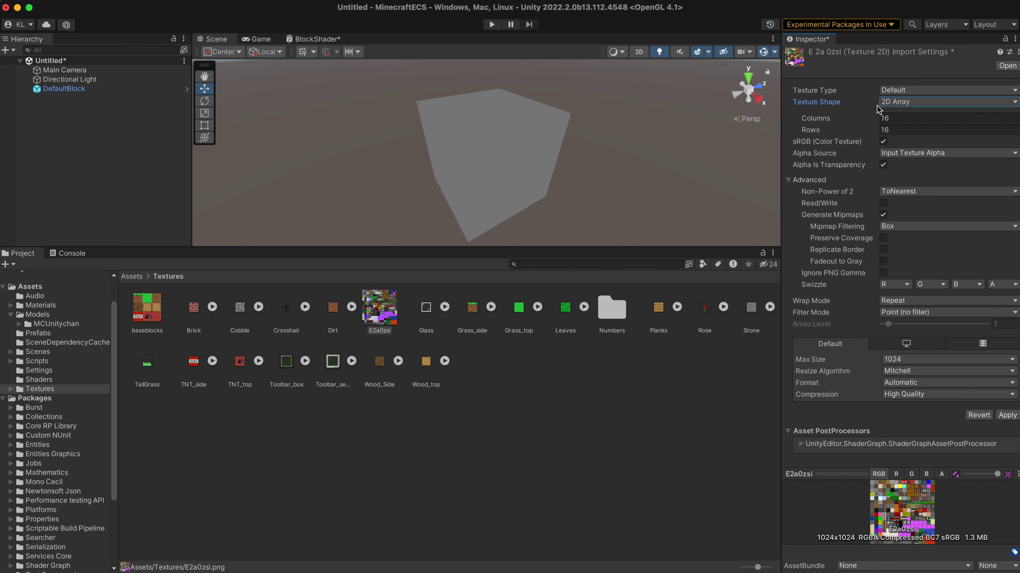
left_click(906, 117)
key("Tab")
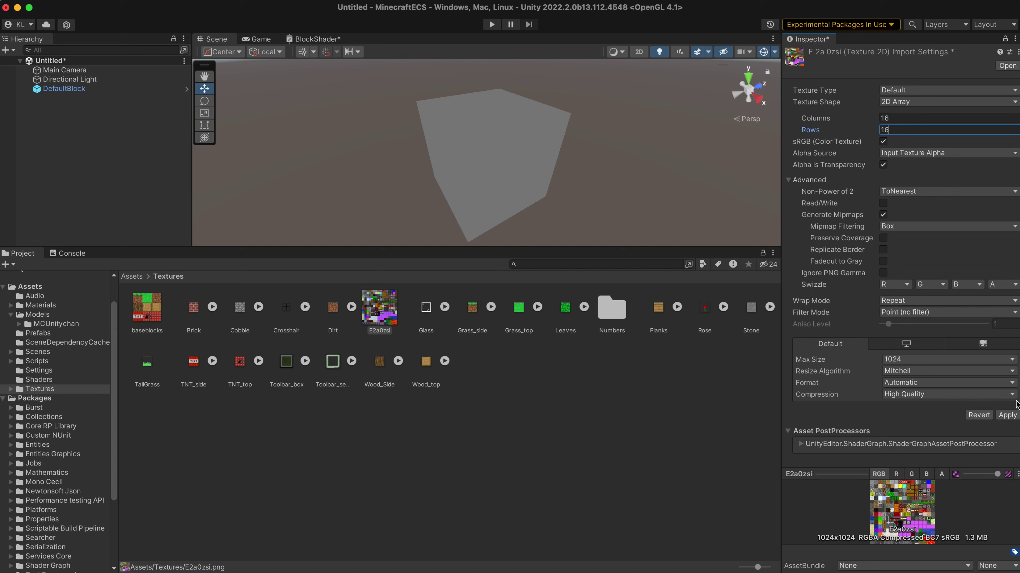
left_click(1007, 415)
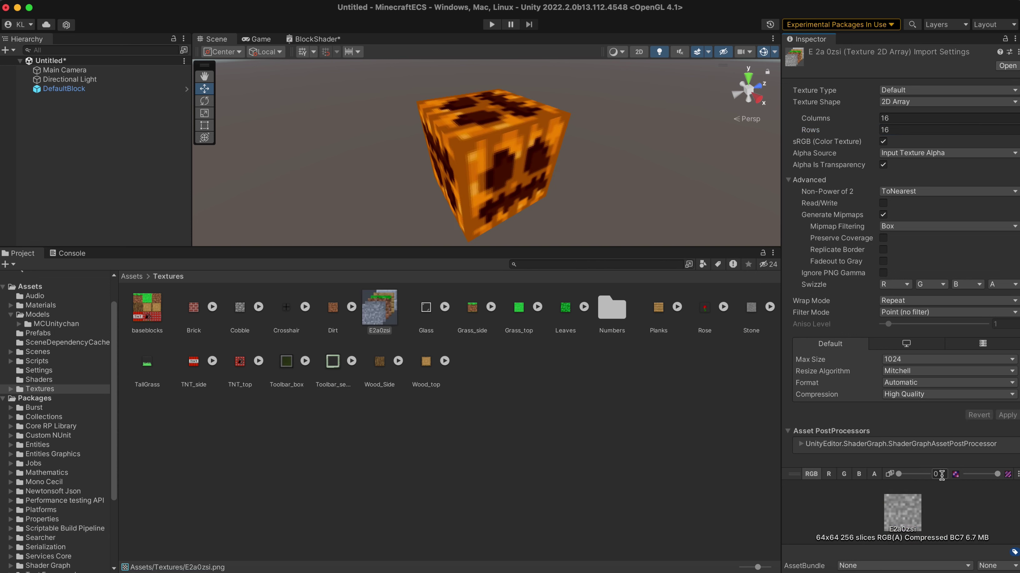
left_click_drag(899, 475, 902, 475)
Set Non-Power of 2 to None and turn off Generate Mipmaps in the E2a0zsi import settings
left_click(898, 195)
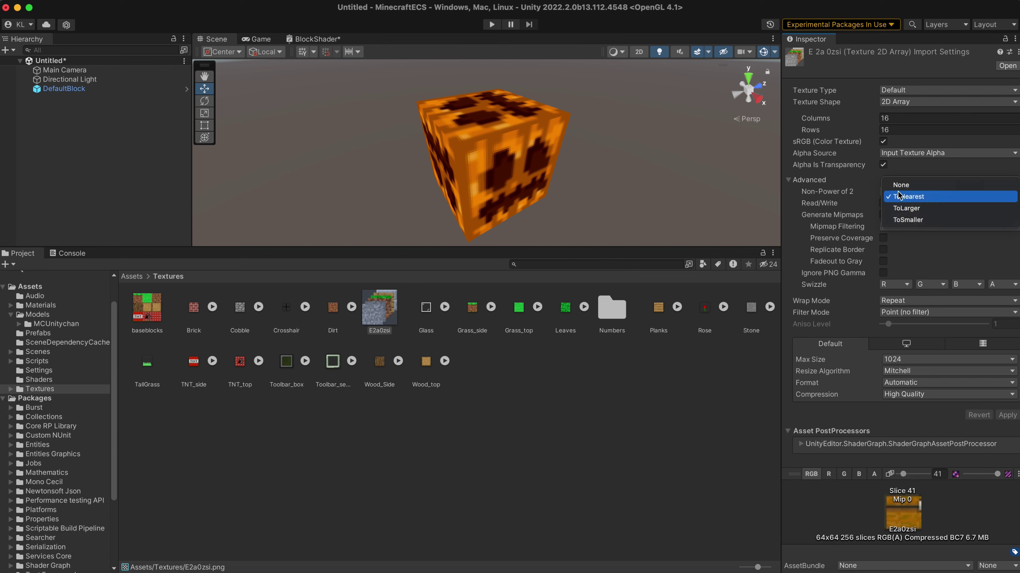
left_click(904, 184)
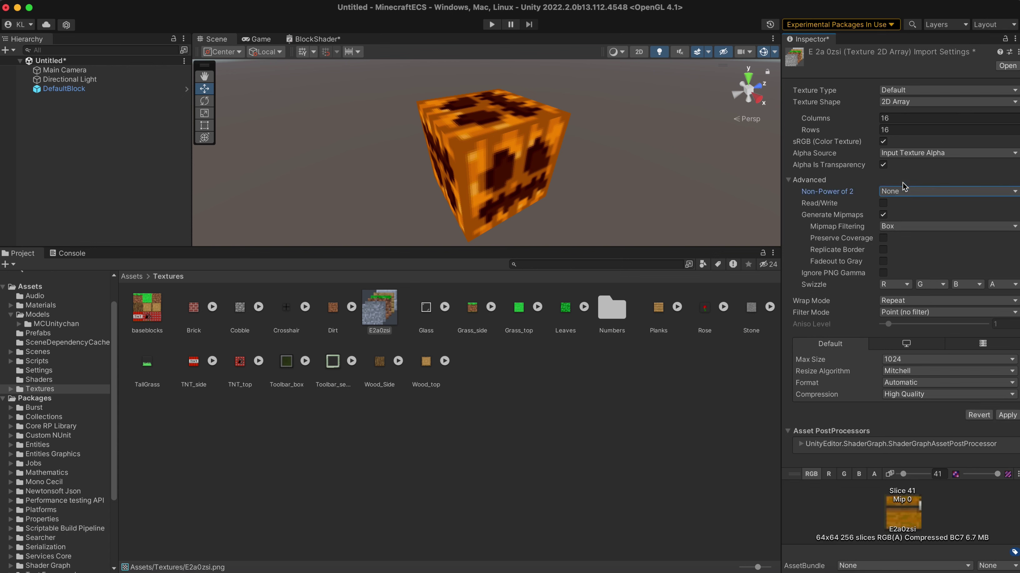
left_click(884, 215)
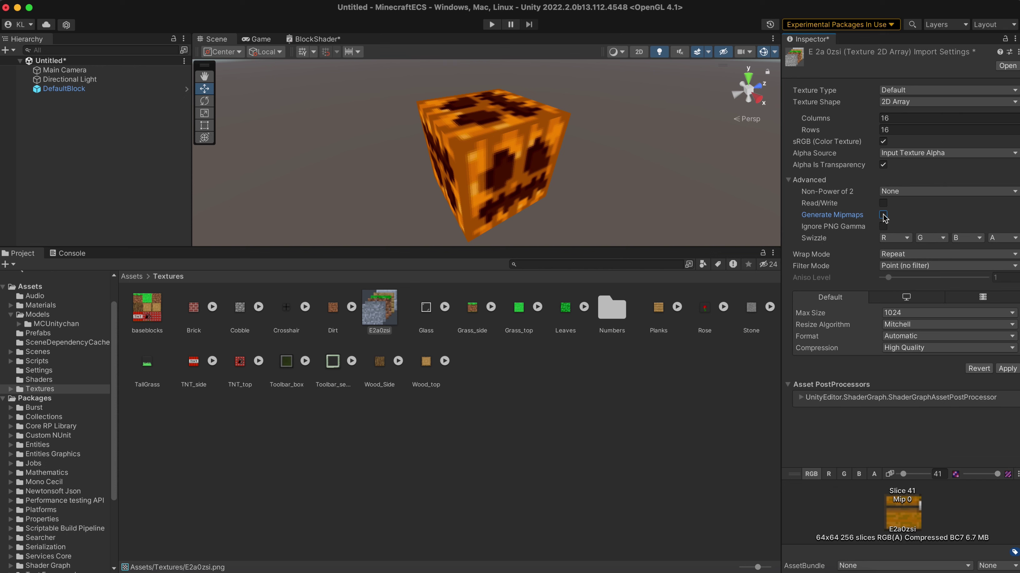